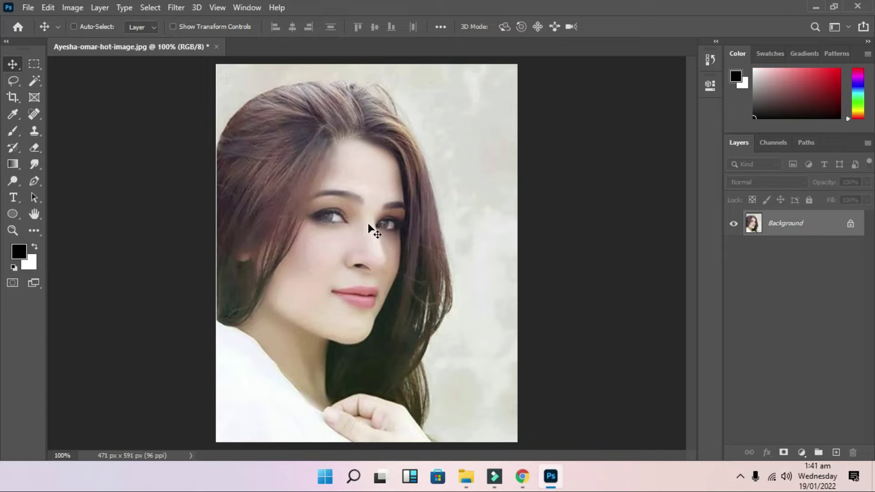
Step: Crop the portrait photo to a 1.5 : 2 ratio
click(15, 99)
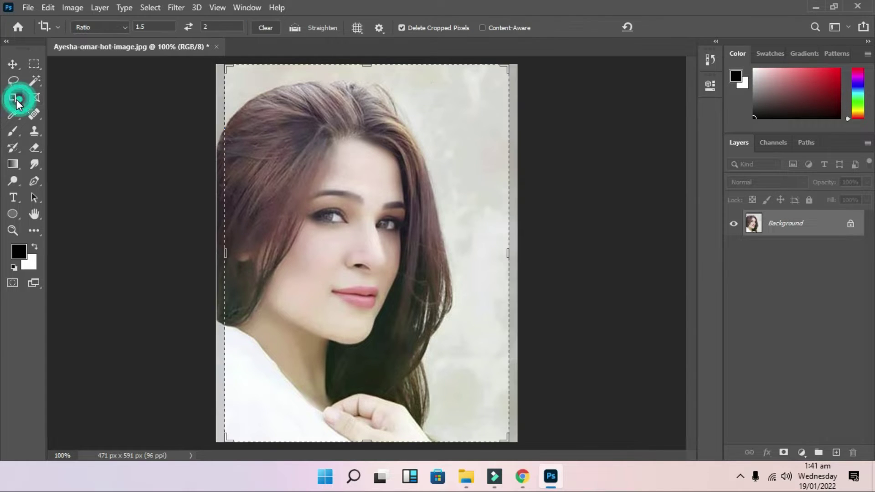
click(165, 28)
click(230, 26)
key(Return)
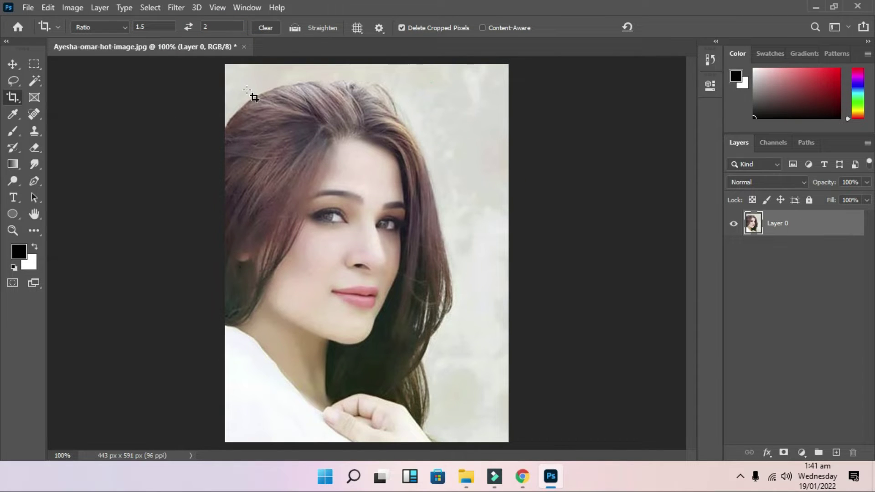
click(13, 64)
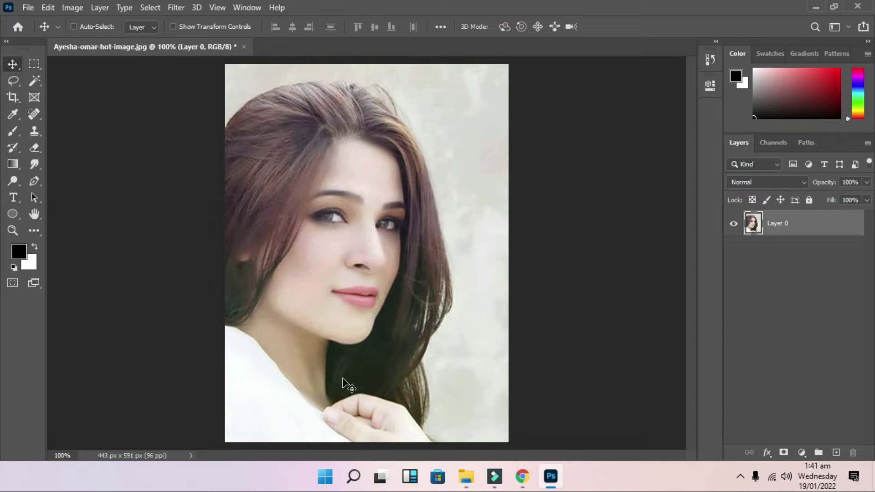
Step: Select the whole image and convert the selection to a 20-pixel border selection
key(ctrl)
key(ctrl+a)
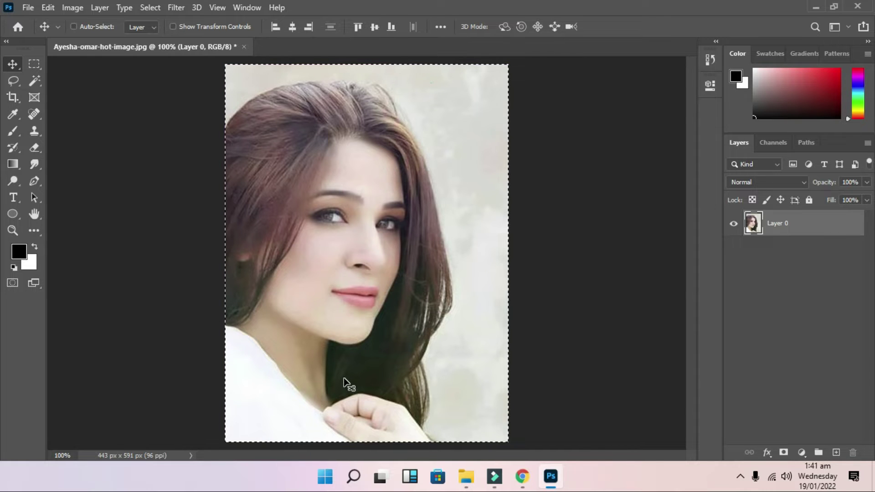
click(141, 10)
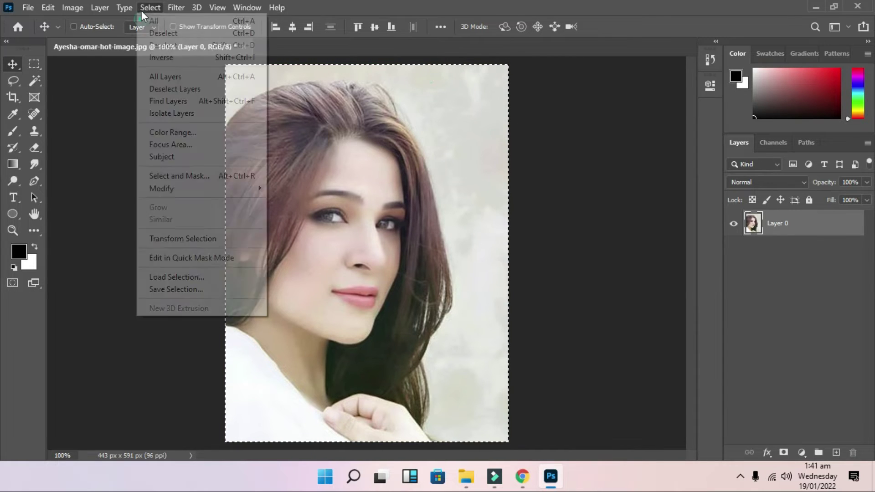
click(161, 188)
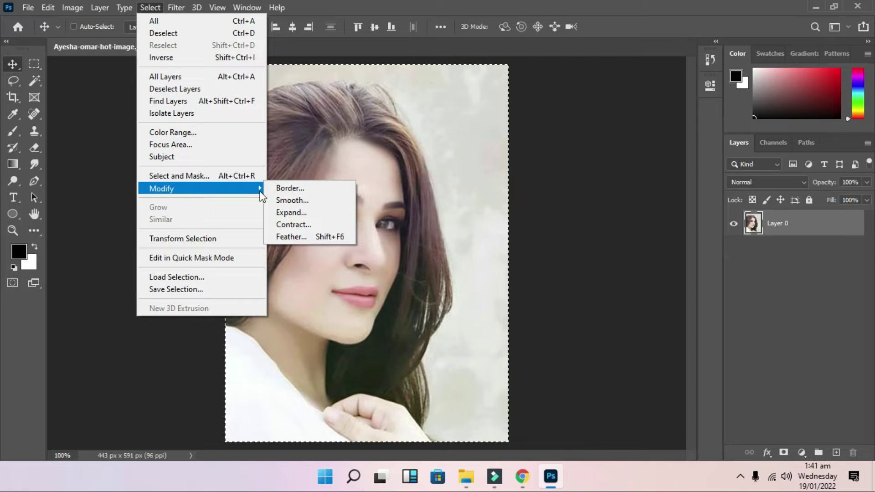
click(314, 193)
click(411, 156)
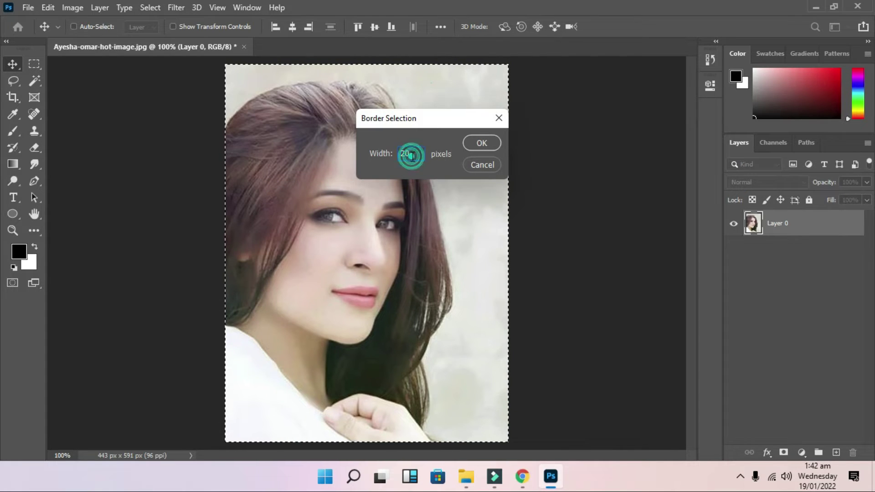
text(20)
click(481, 143)
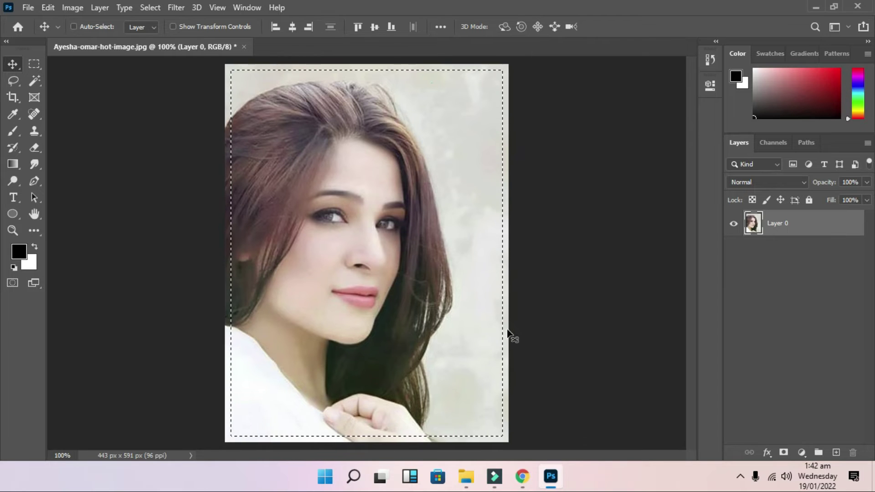
key(alt+BackSpace)
key(ctrl+d)
key(ctrl+z)
key(ctrl+z)
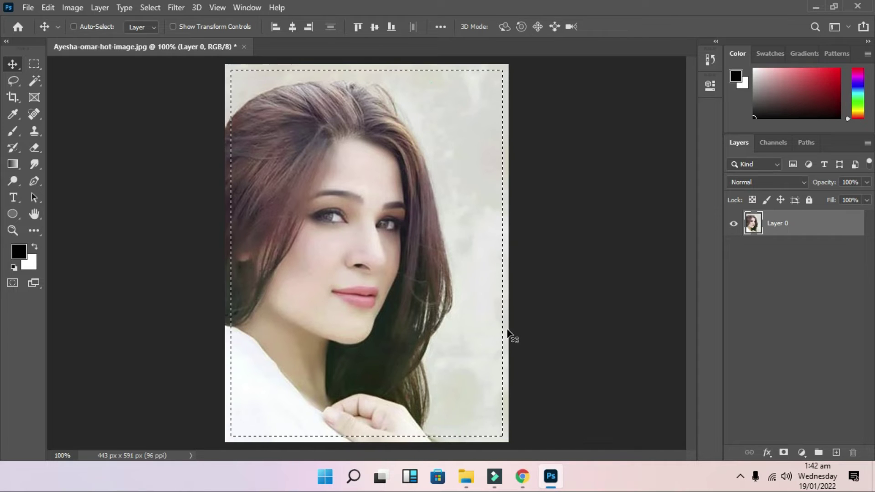
Step: Set the foreground color to dark gray 5a5c5e
click(19, 251)
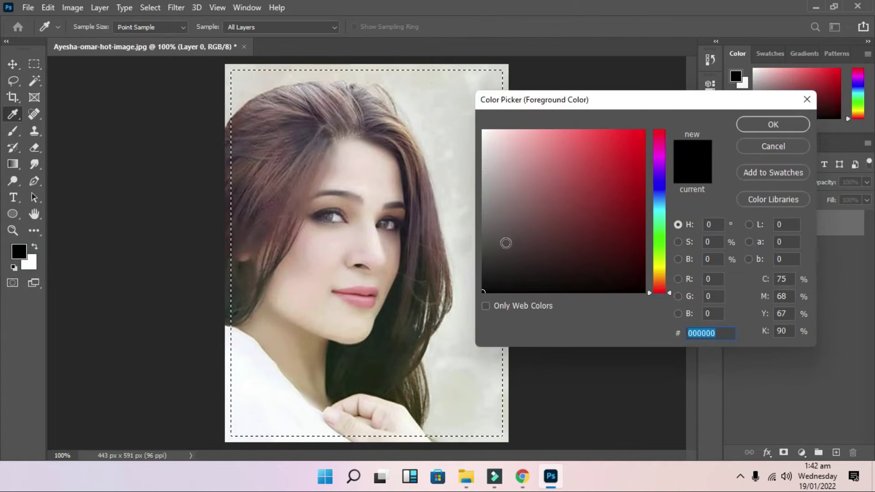
mouse_move(668, 221)
mouse_down()
mouse_move(640, 164)
mouse_move(646, 133)
mouse_move(646, 170)
mouse_move(644, 149)
mouse_up()
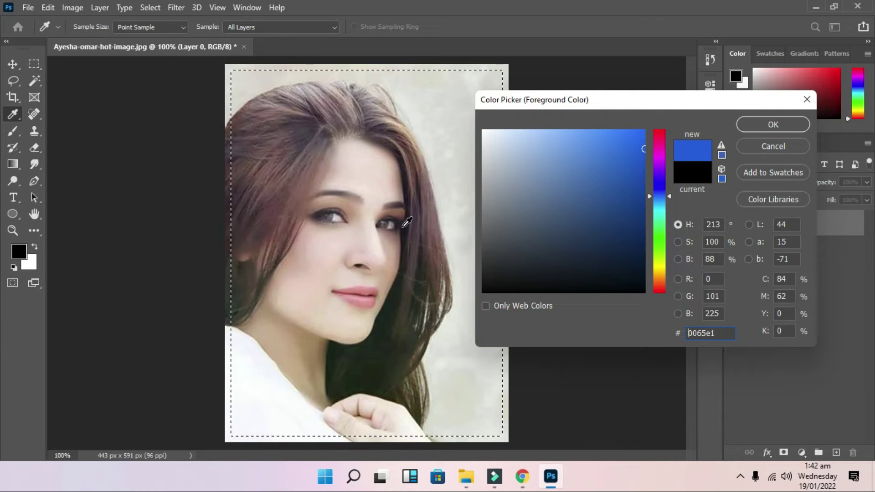
drag(482, 213, 490, 226)
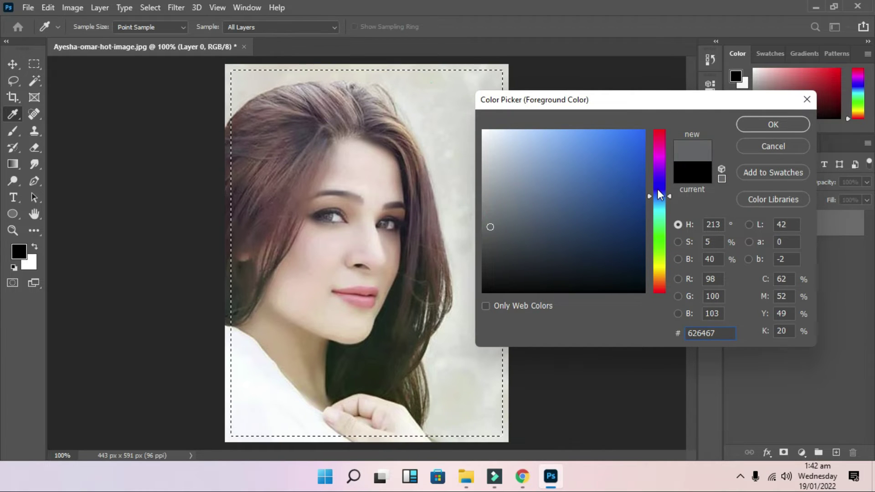
click(489, 232)
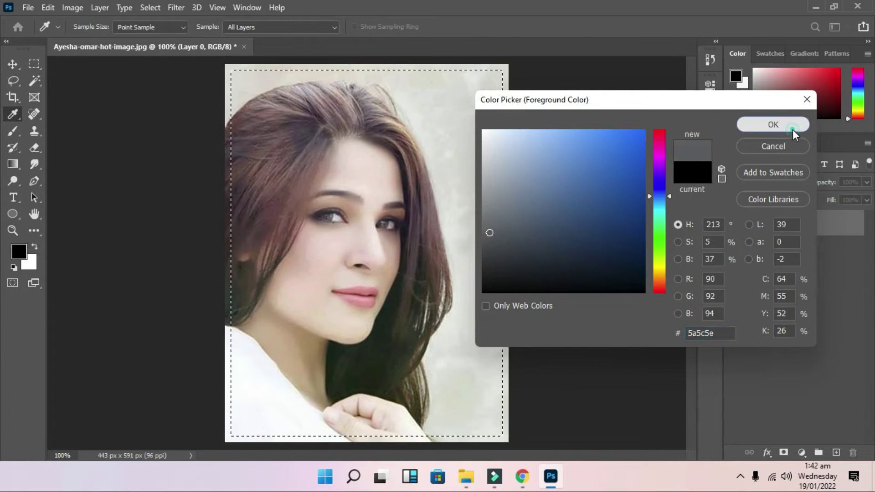
click(792, 129)
Step: Fill the border selection around the photo with the foreground color and deselect it
key(v)
key(alt+BackSpace)
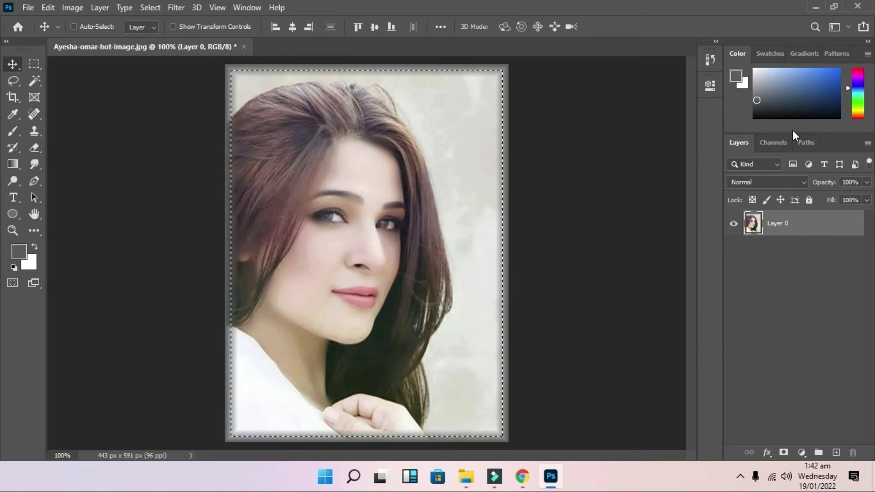
key(ctrl+d)
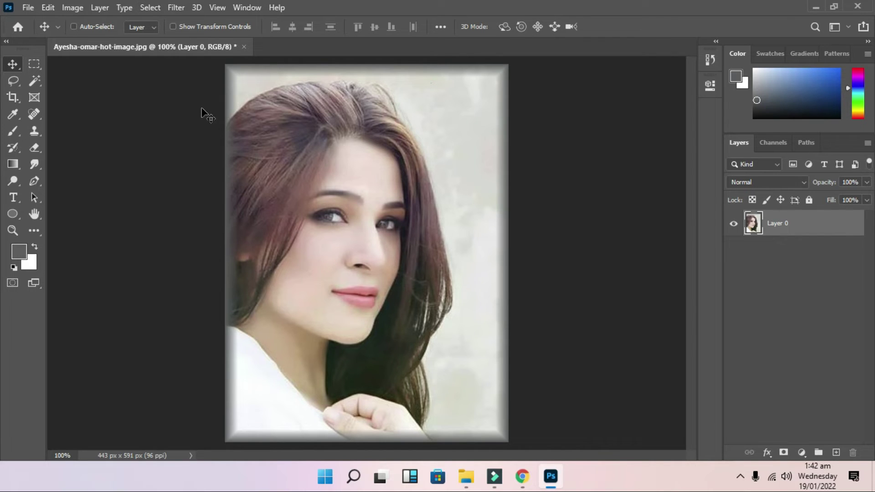
Step: Define the bordered portrait as a pattern named "passpore2"
click(49, 8)
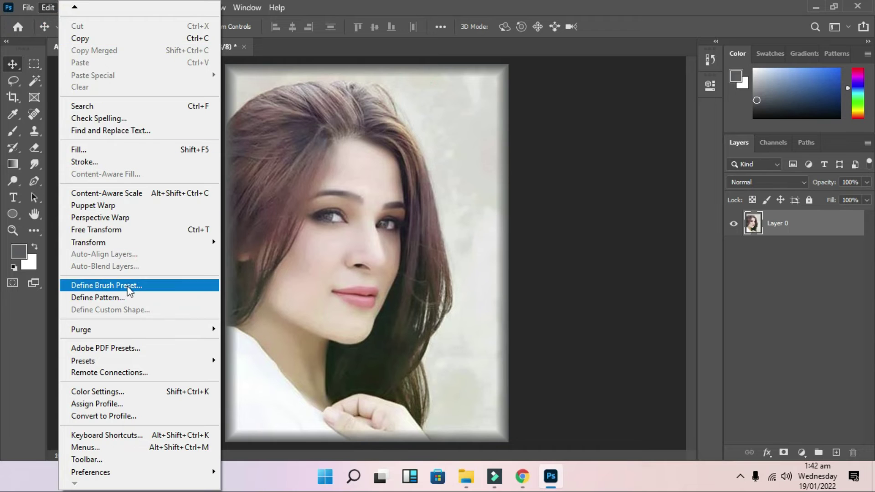
click(117, 302)
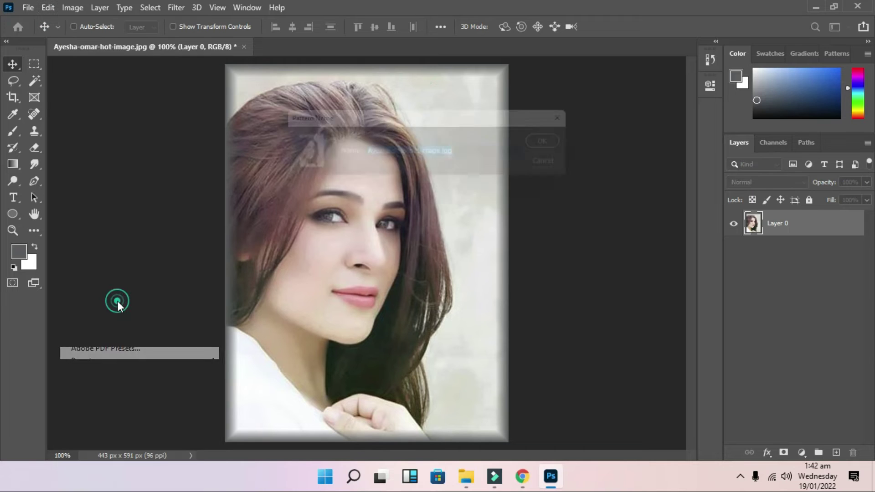
click(494, 153)
drag(494, 154, 340, 155)
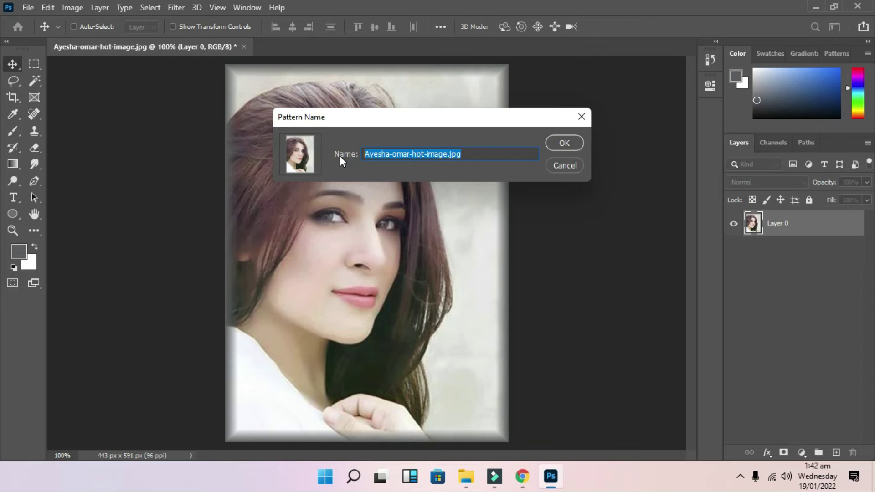
text(pa)
text(sspore)
text(2)
click(554, 143)
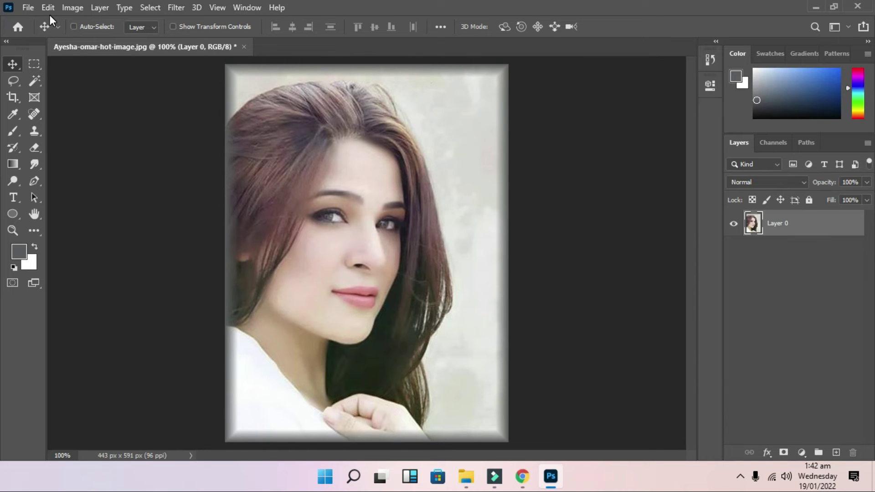
Step: Create a new document from the Photo preset Landscape, 6 x 4 inches at 300 ppi
click(29, 9)
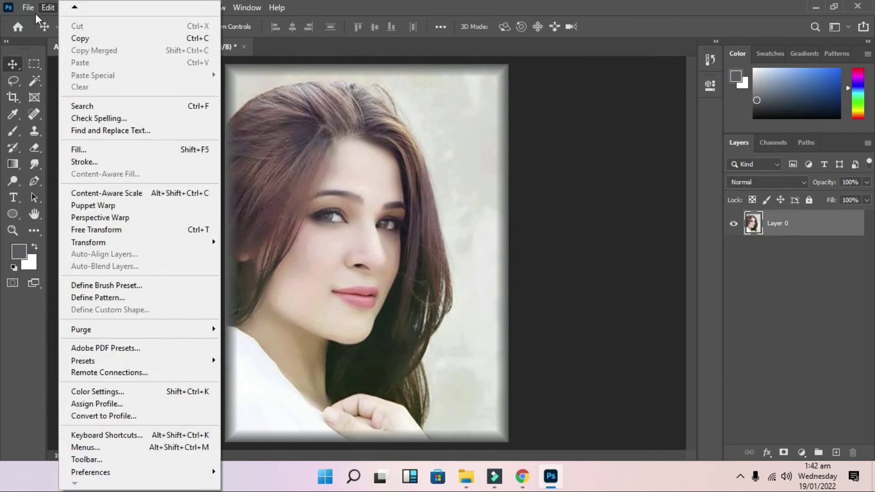
click(31, 16)
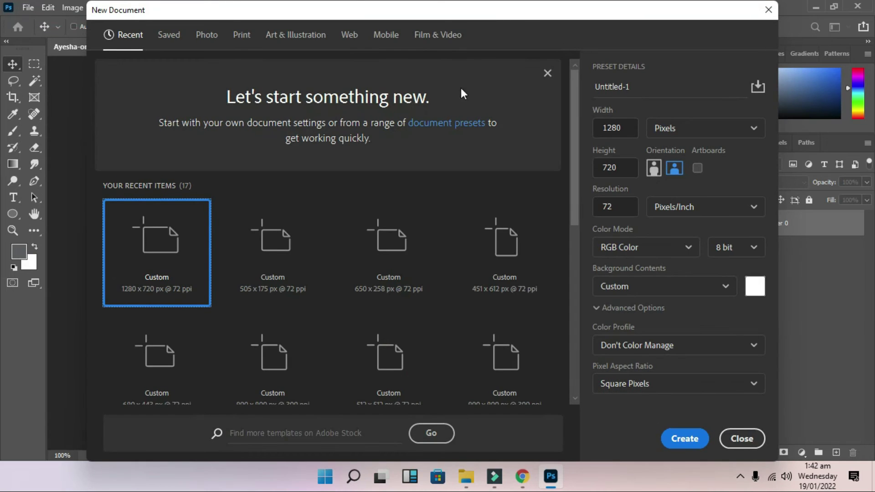
click(206, 40)
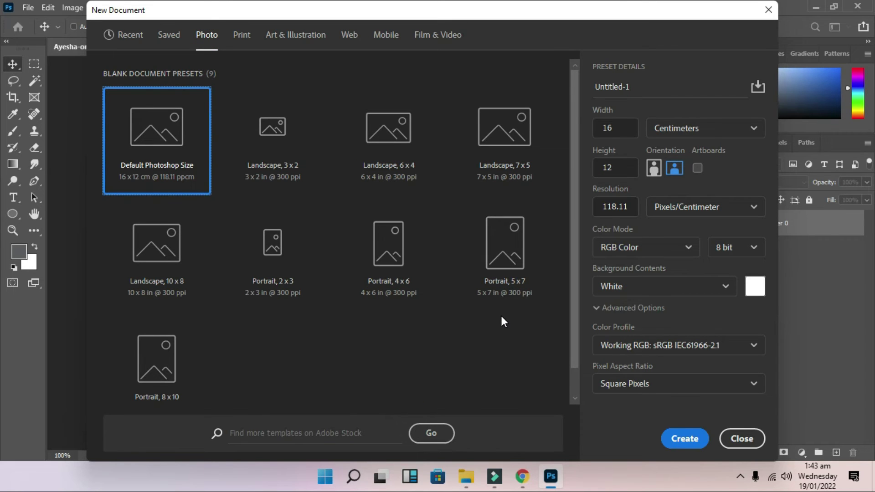
click(377, 130)
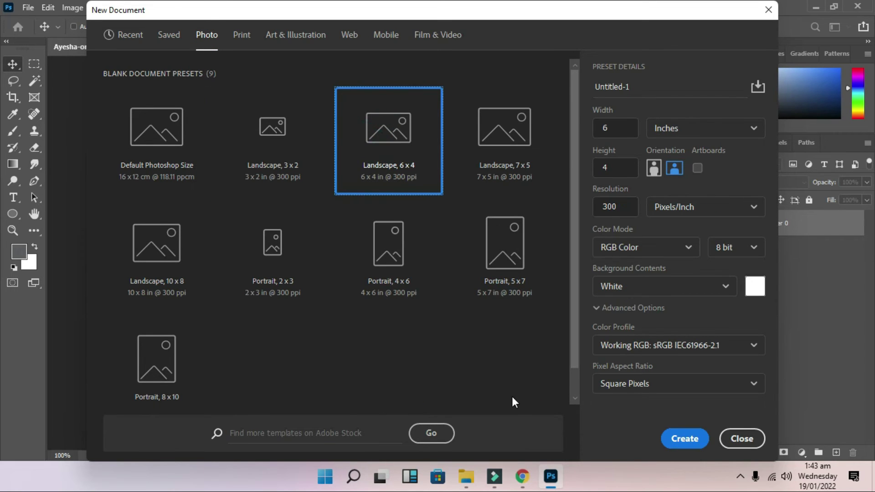
click(668, 449)
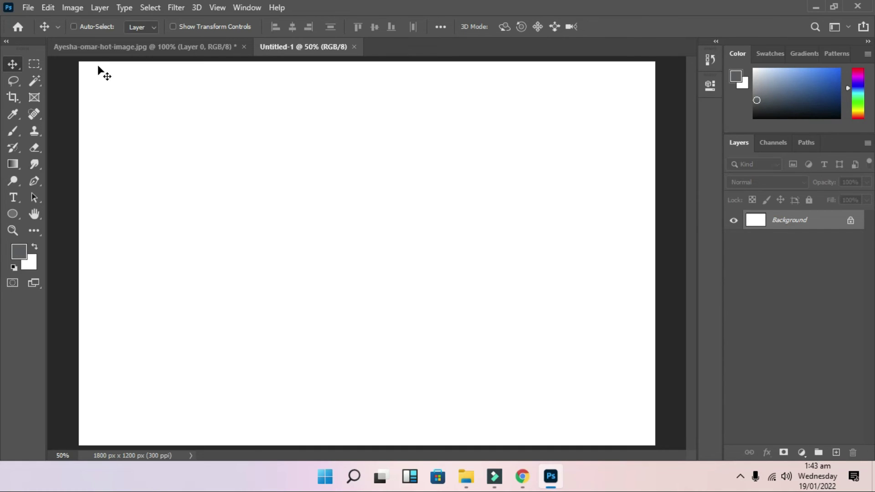
Step: Fill the blank background with the custom portrait pattern, using Normal mode at 100% opacity
click(48, 7)
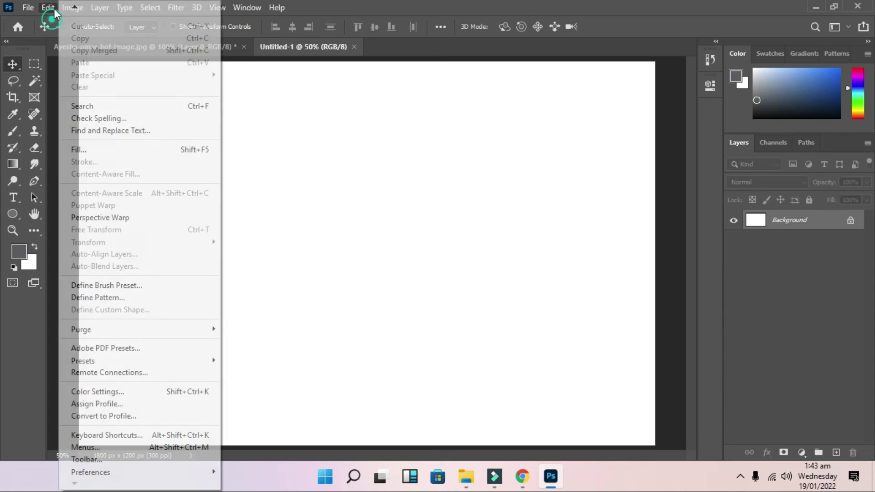
click(88, 150)
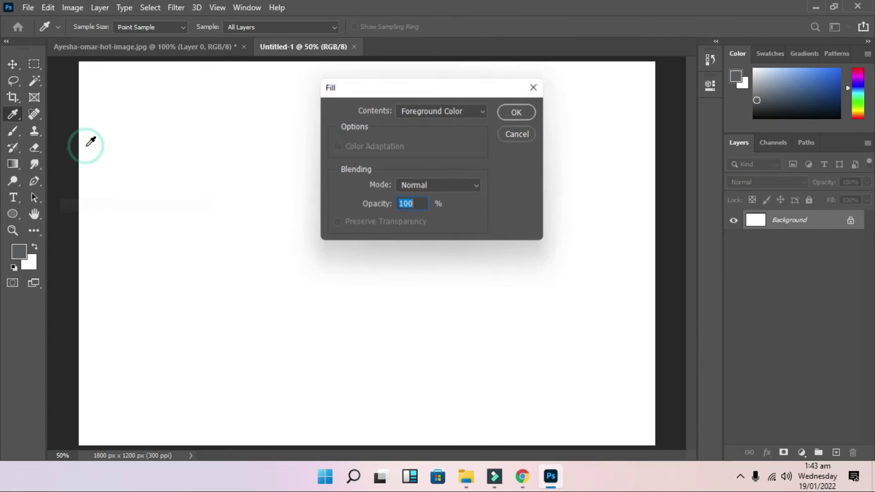
click(484, 111)
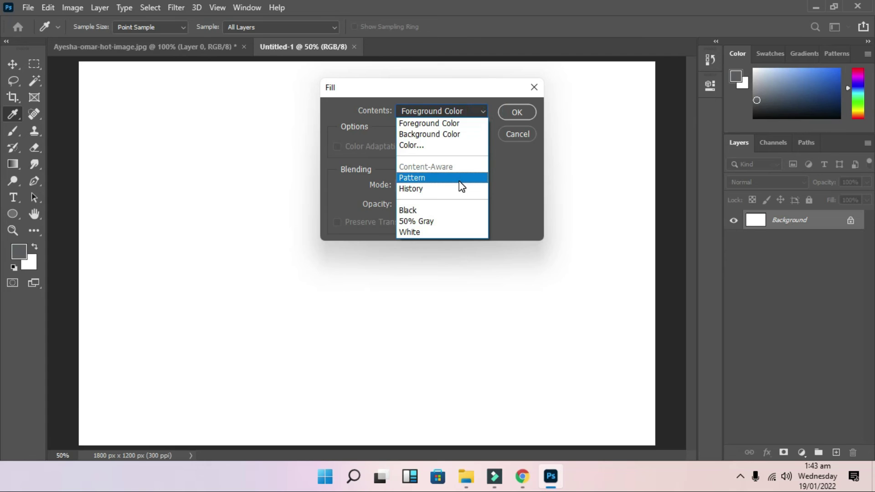
click(459, 181)
click(421, 145)
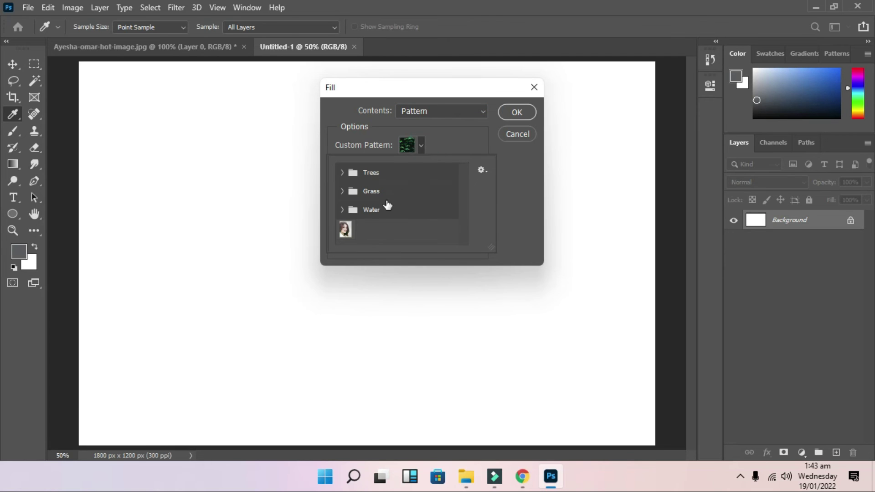
click(346, 228)
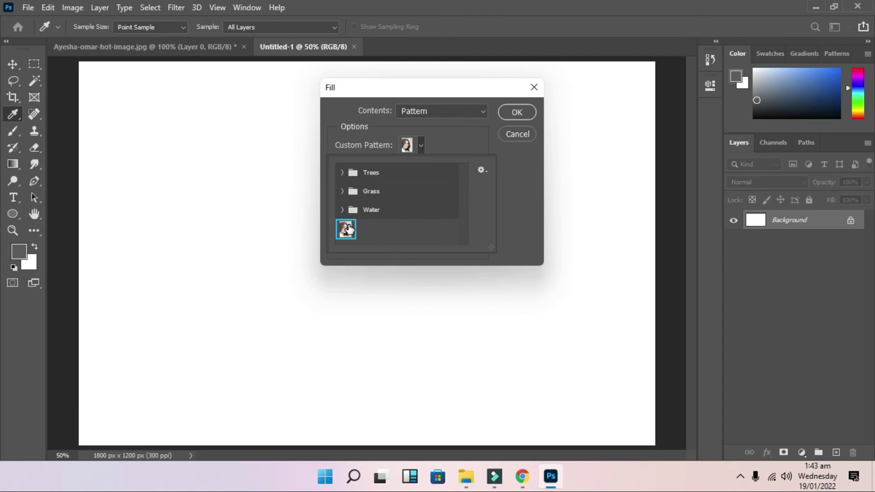
click(517, 112)
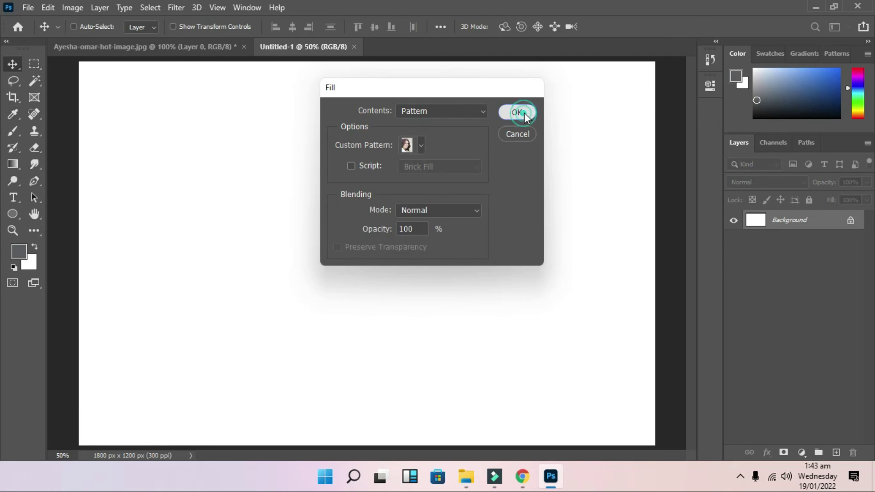